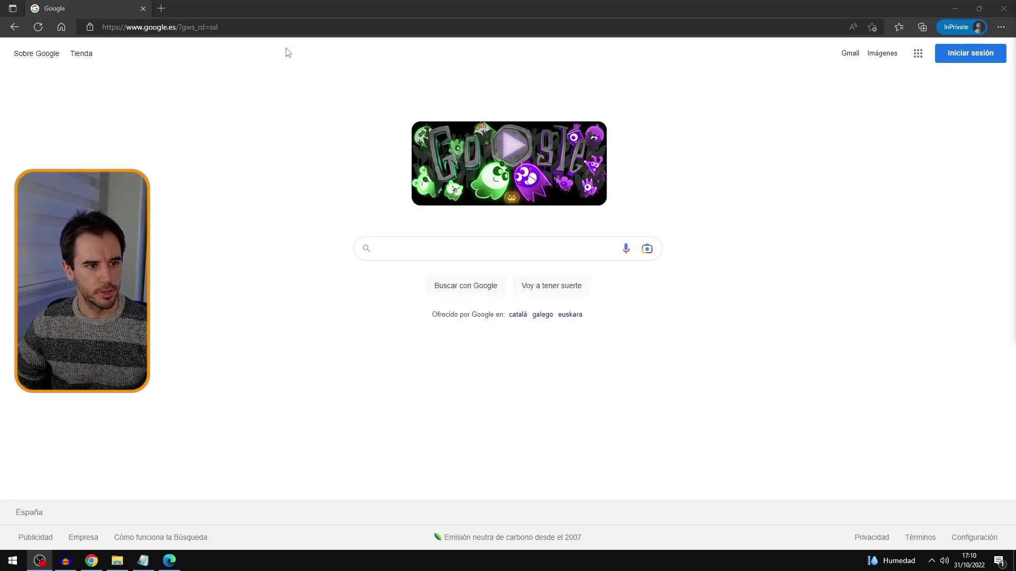
click(279, 28)
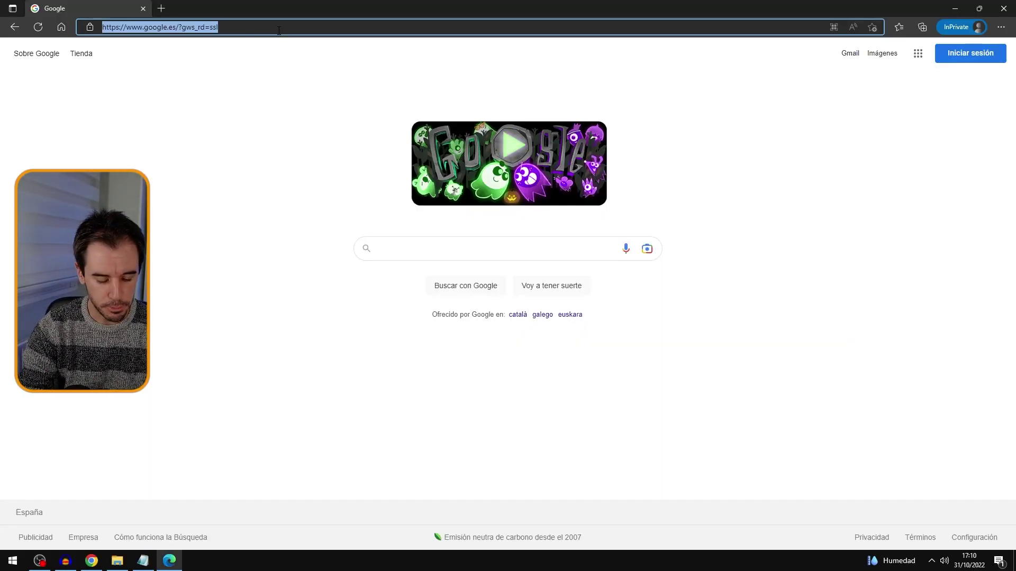
text(http://192.168.1.26/)
key(Return)
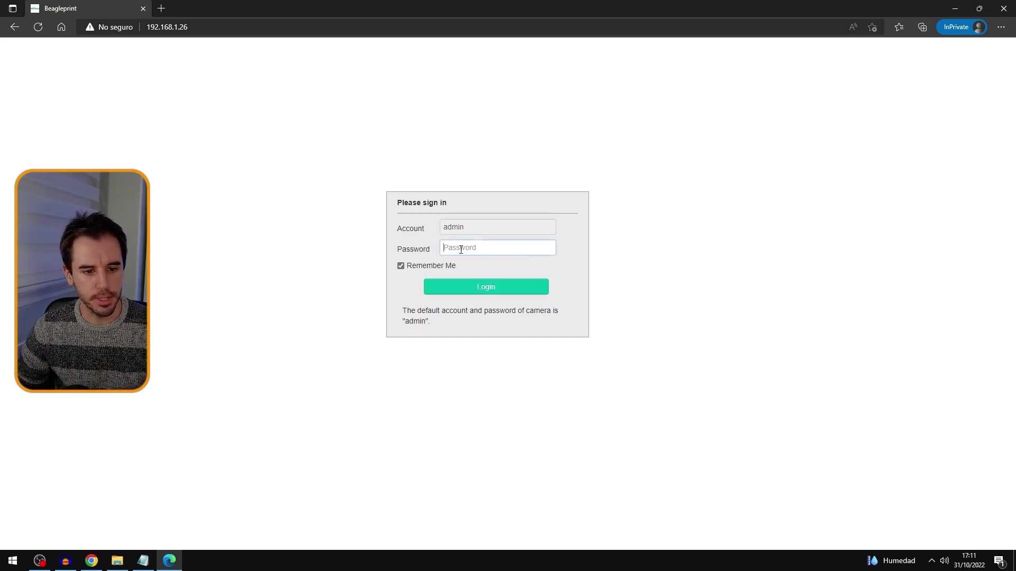
click(461, 250)
text(a)
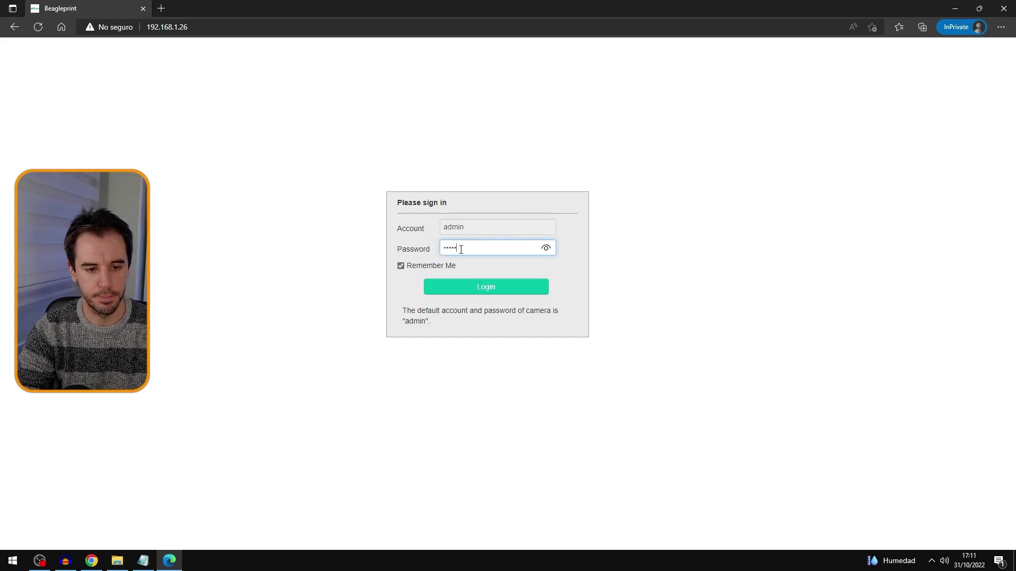
key(Return)
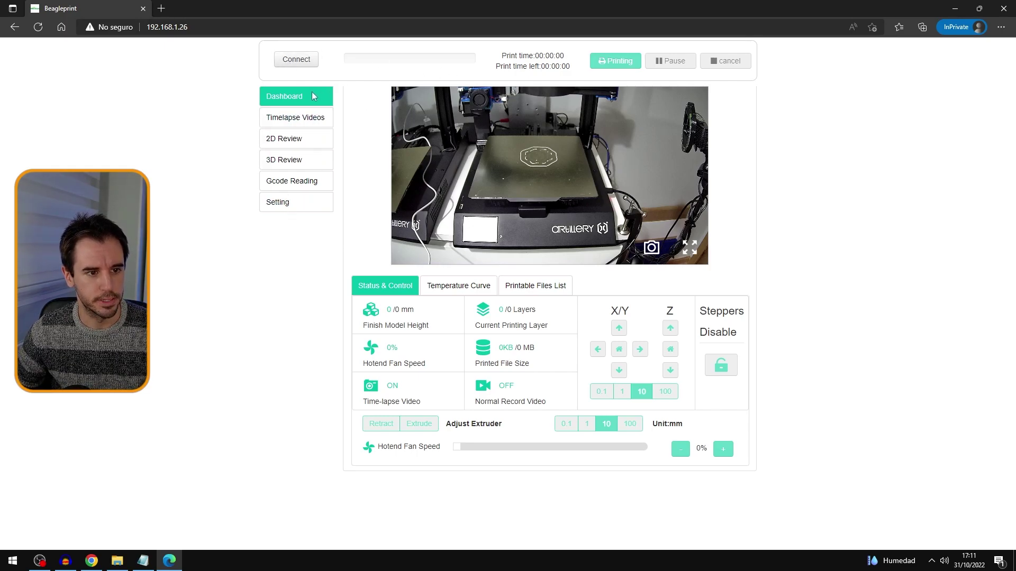
Connect to the printer and jog the print head along X in the rightward direction with four 10 mm moves
click(298, 61)
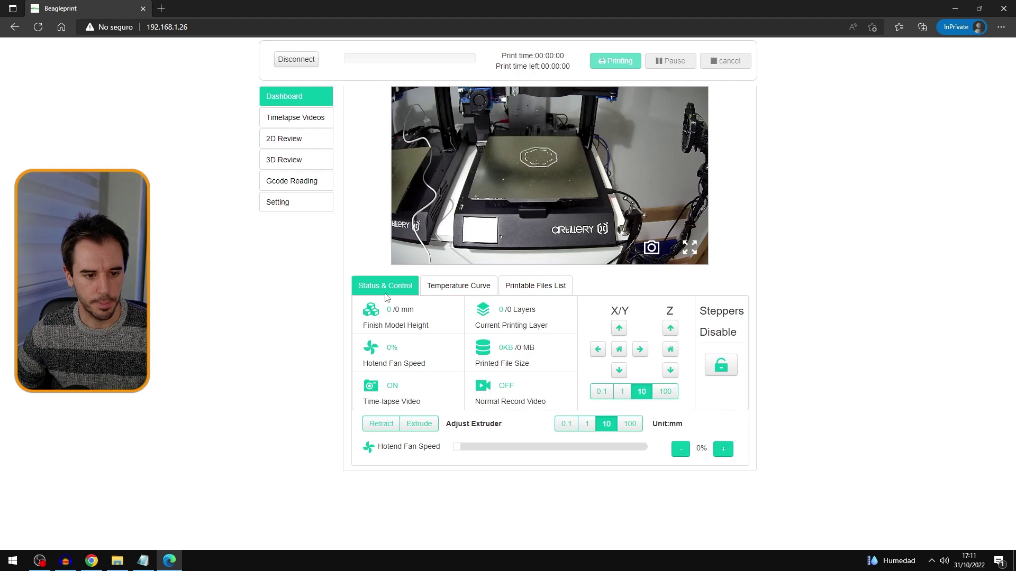
click(638, 352)
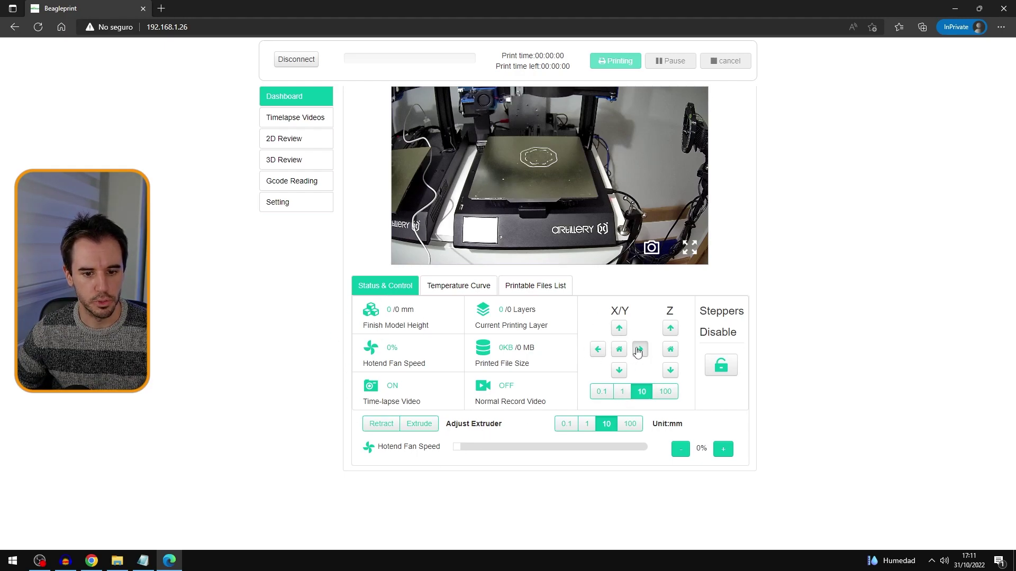
click(642, 353)
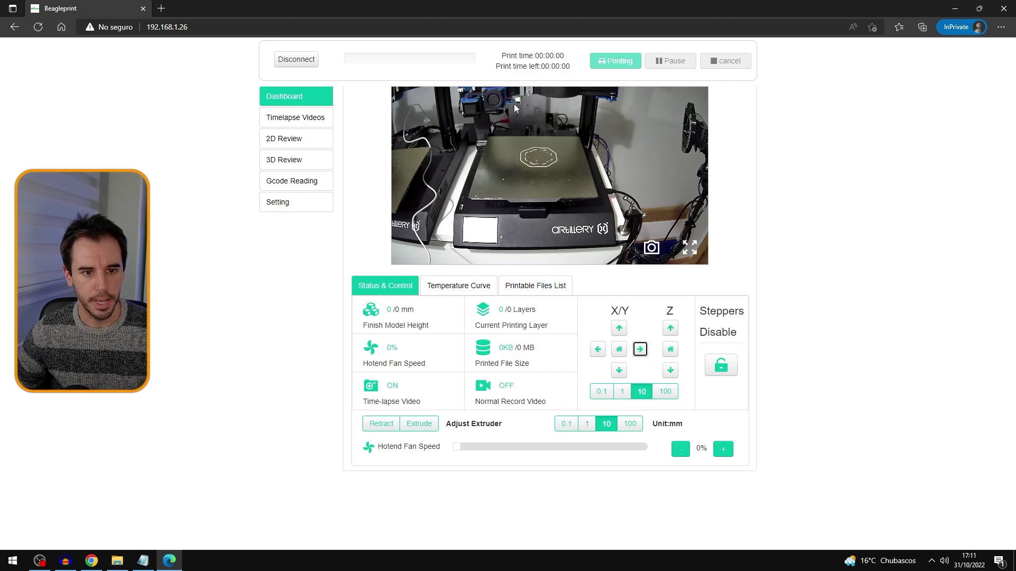
click(638, 350)
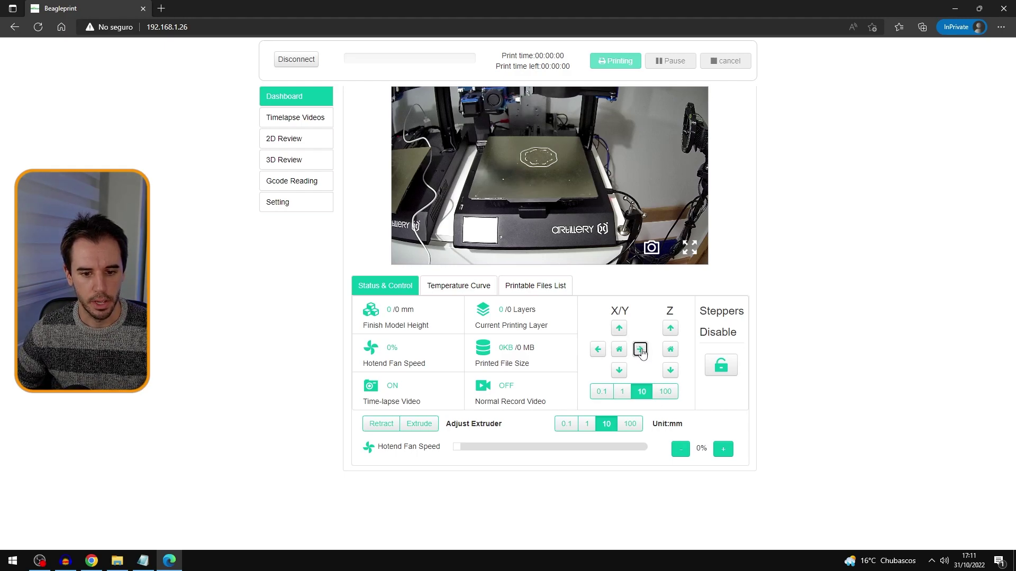
click(639, 351)
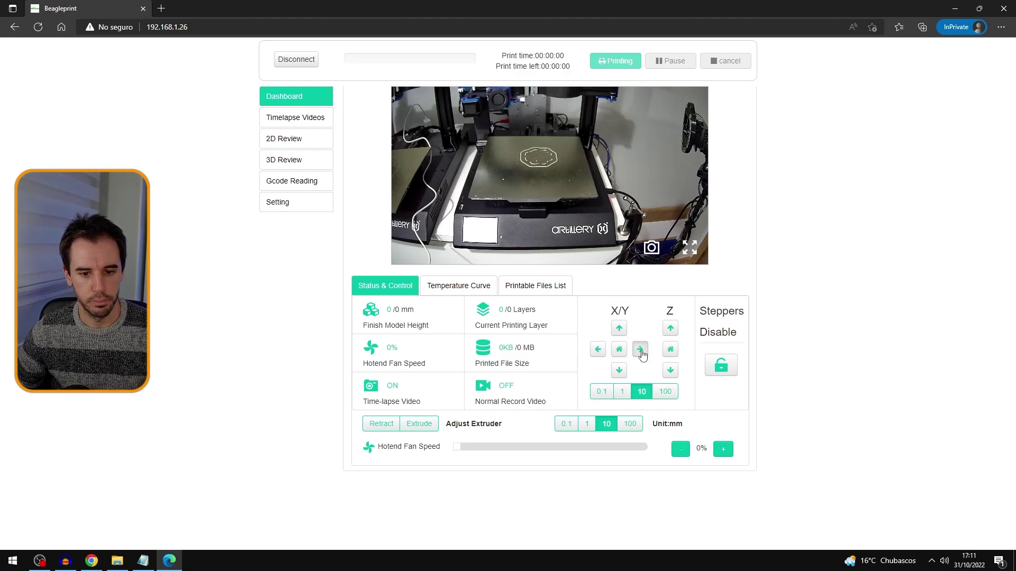
Jog the Y axis 10 mm in each direction, and home the Z axis
click(619, 329)
click(619, 370)
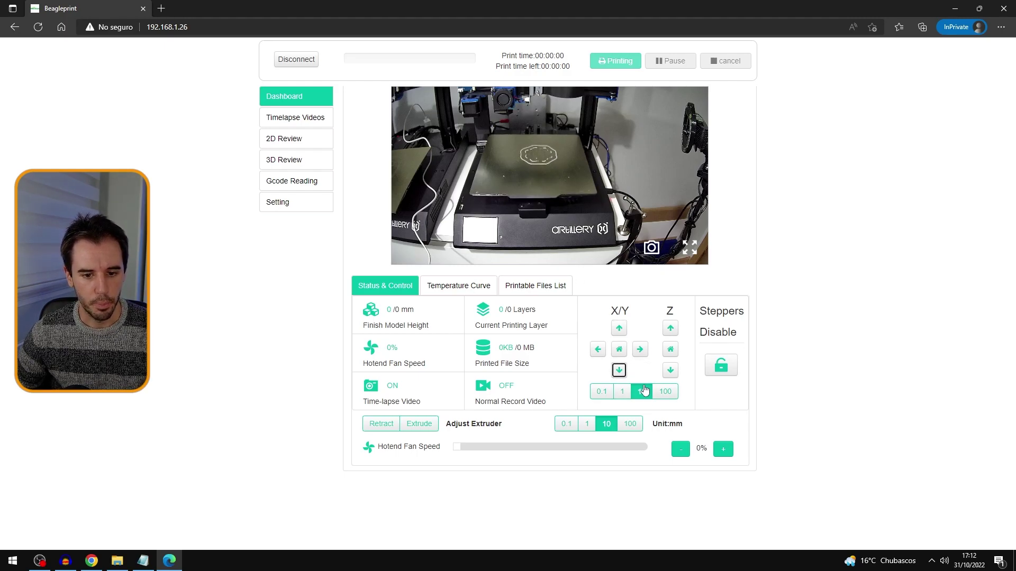
click(670, 351)
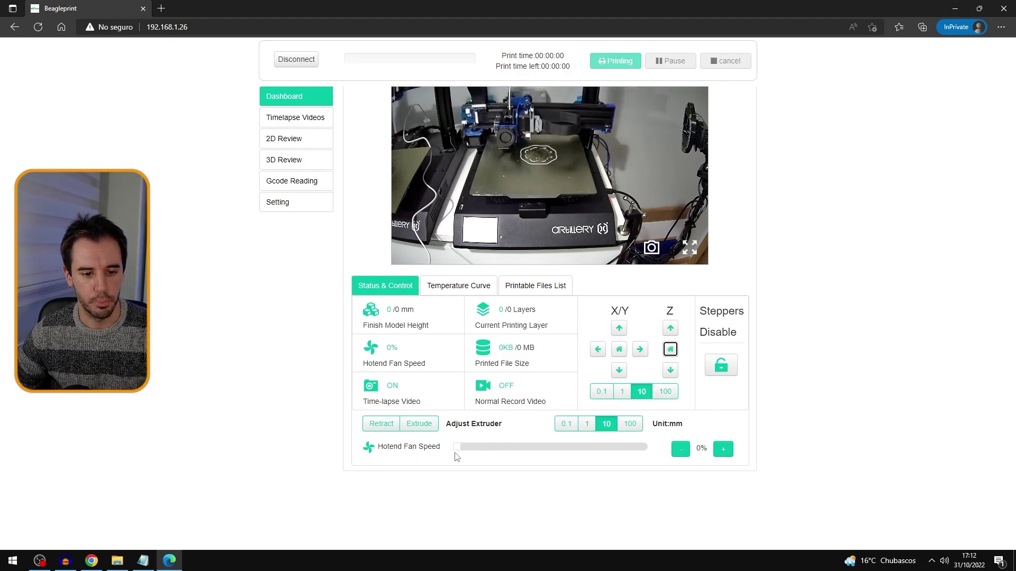
Run the hotend fan at 100%, return it to 0%, and home the Z and X/Y axes
drag(458, 452, 648, 450)
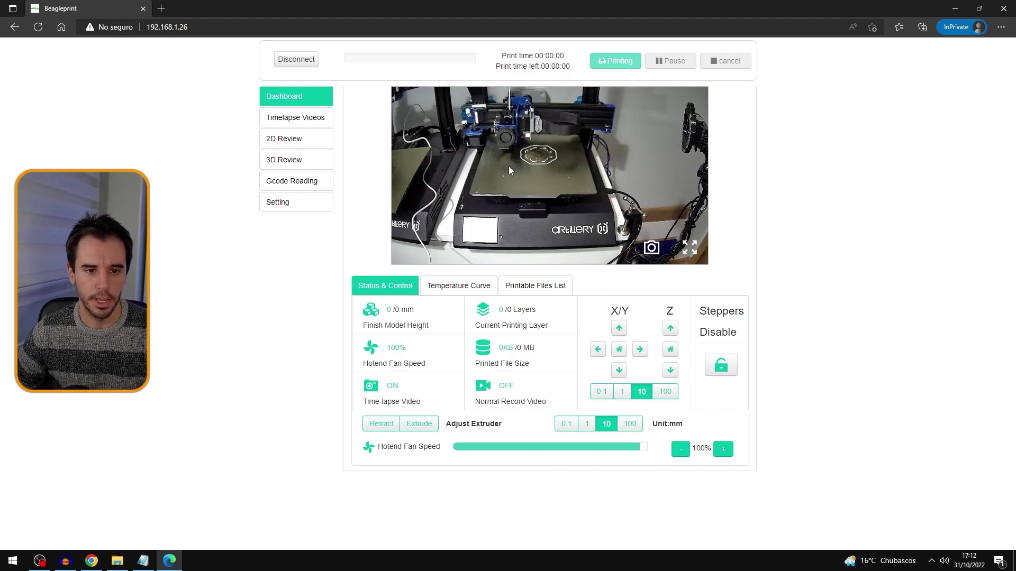
drag(646, 451, 415, 447)
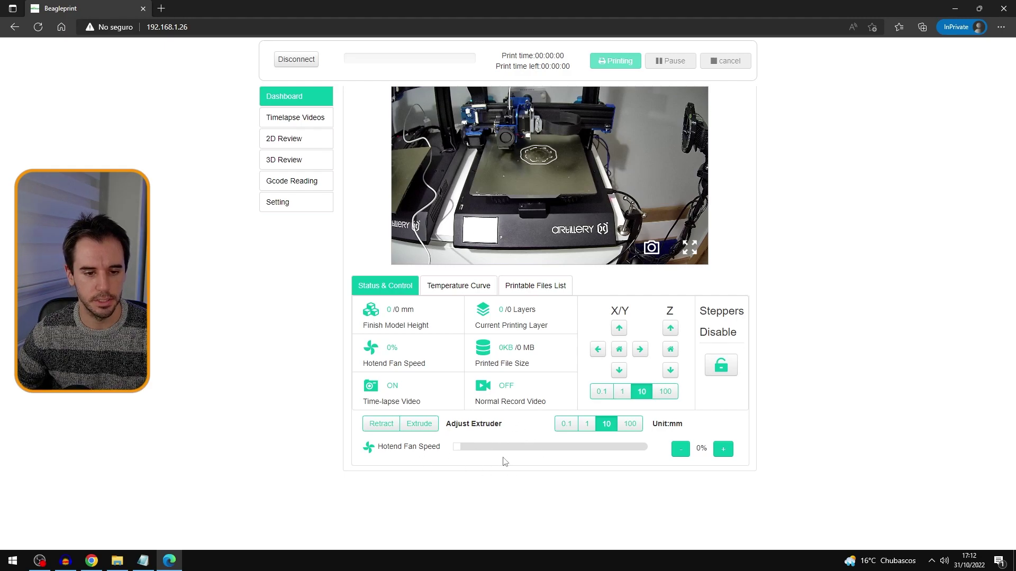
click(670, 350)
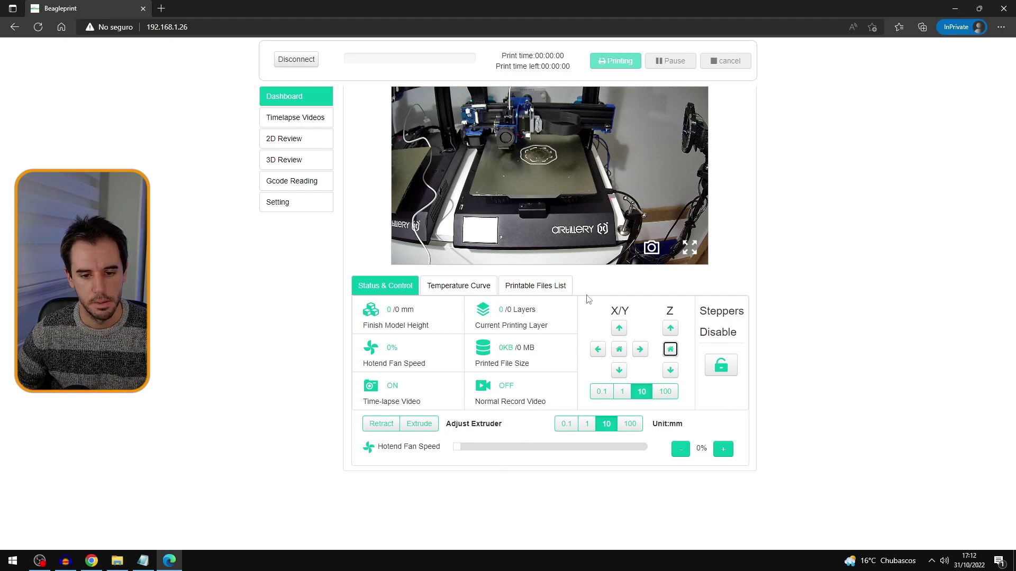
click(620, 351)
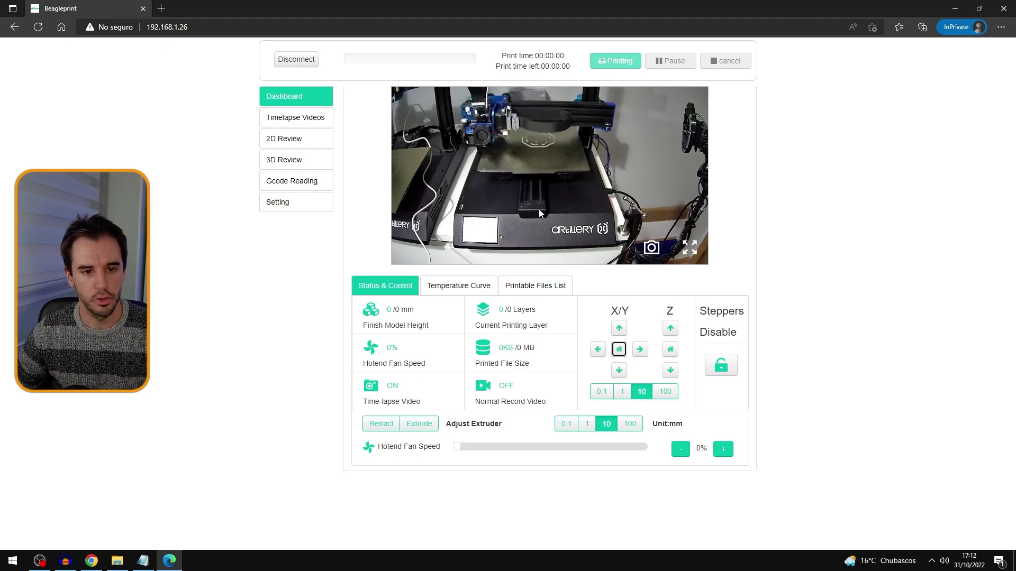
Set the target temperatures to 200 °C for the hot end and 50 °C for the hot bed
click(458, 290)
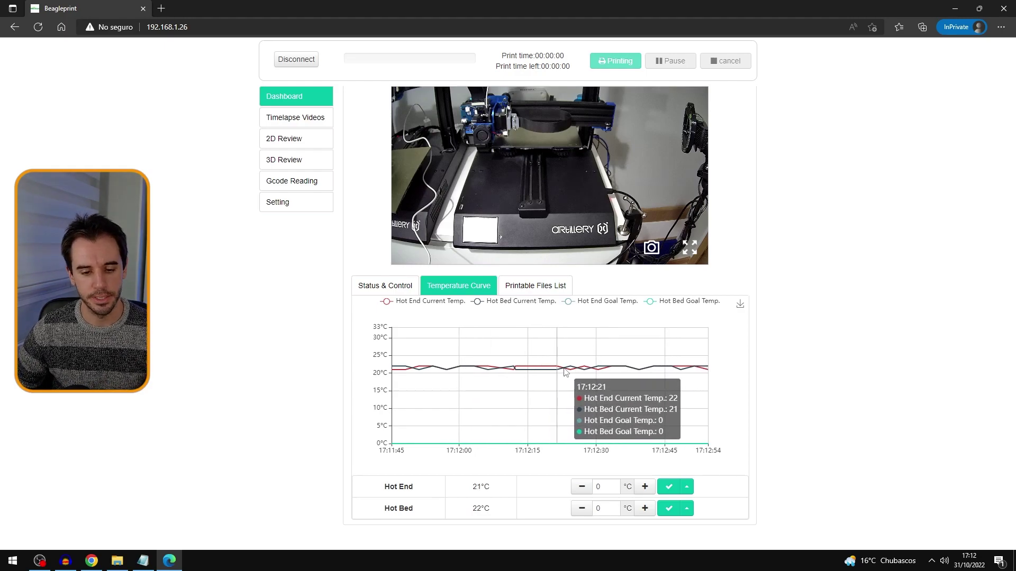
double_click(604, 489)
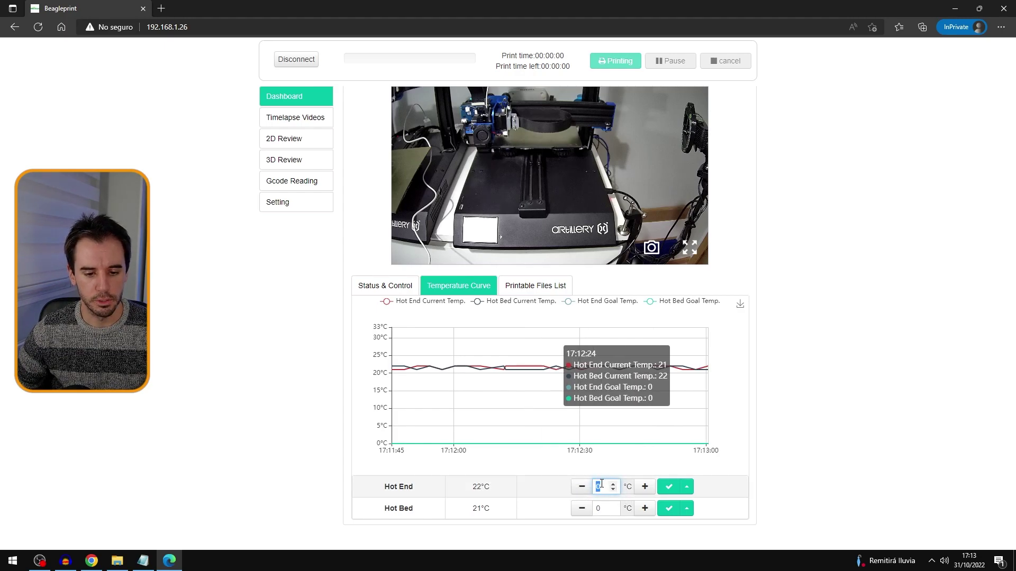
text(200)
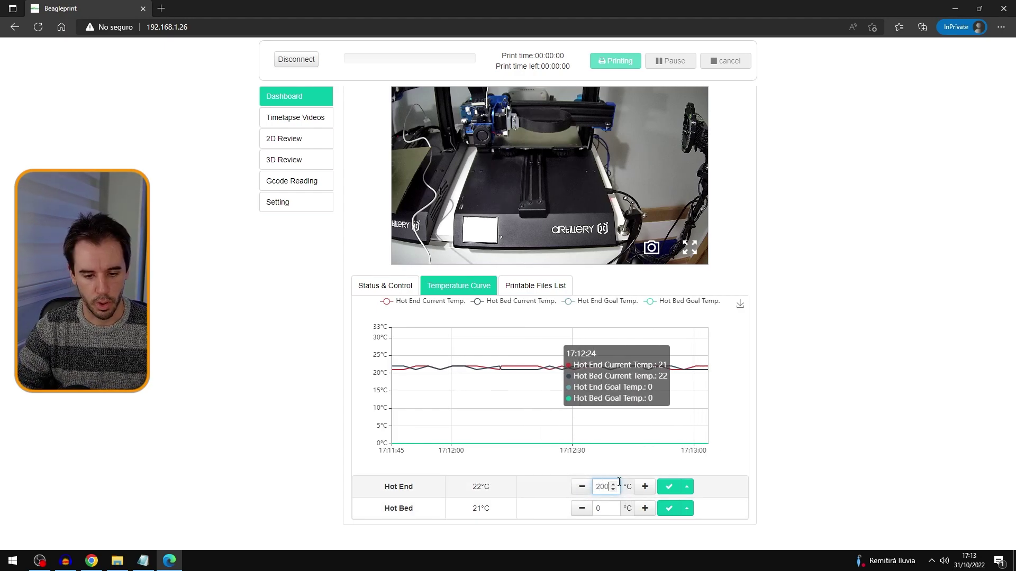
click(669, 487)
double_click(599, 508)
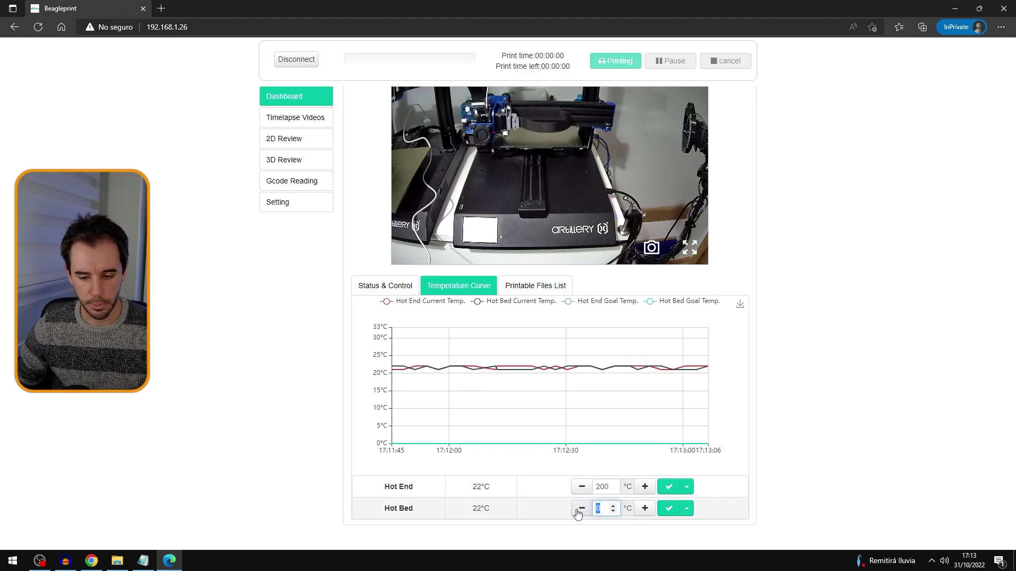
text(50)
click(669, 508)
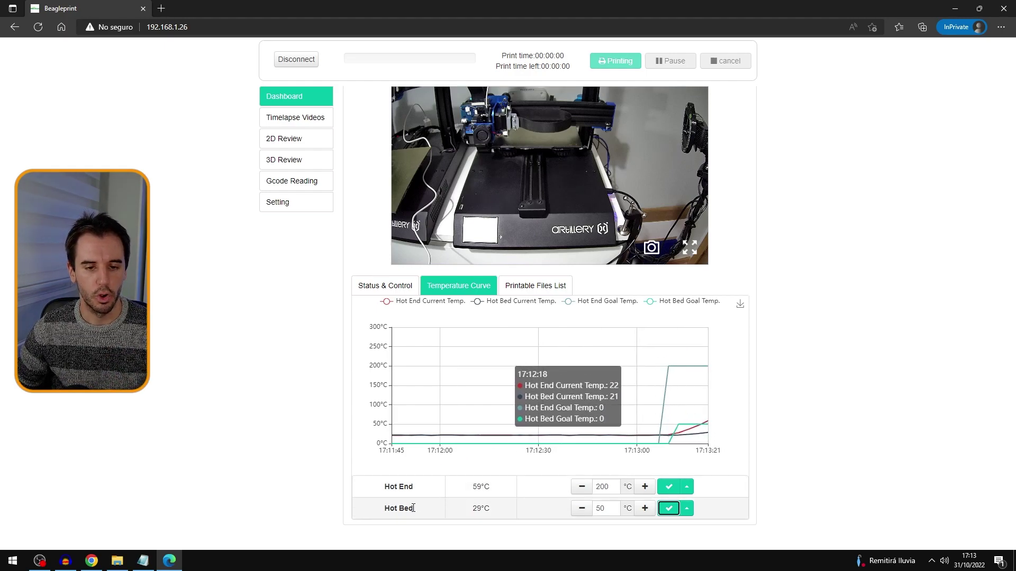
Look through the printable files, timelapse videos, 2D review, 3D review and Gcode reading pages
click(534, 289)
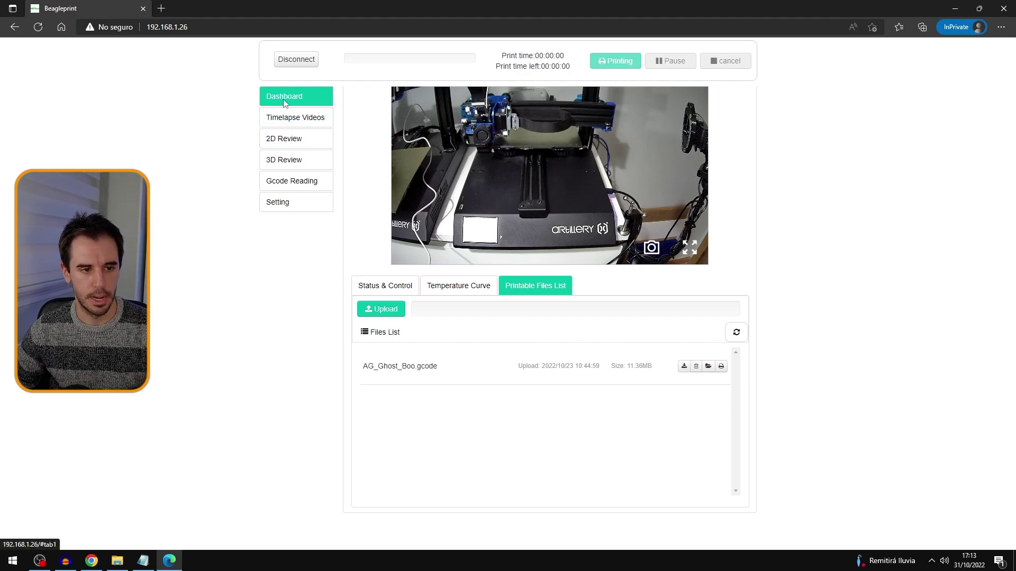
click(320, 118)
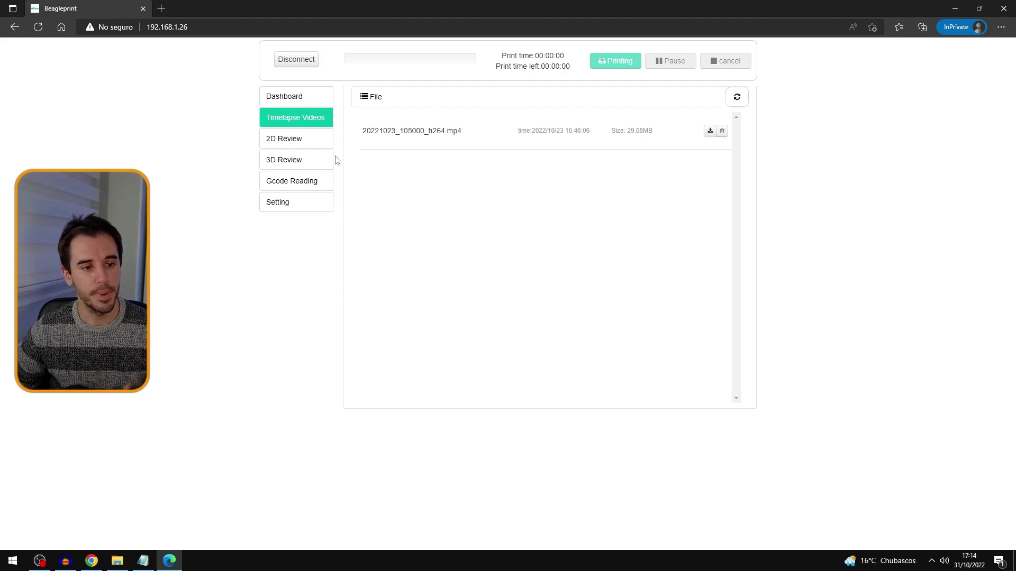
click(291, 143)
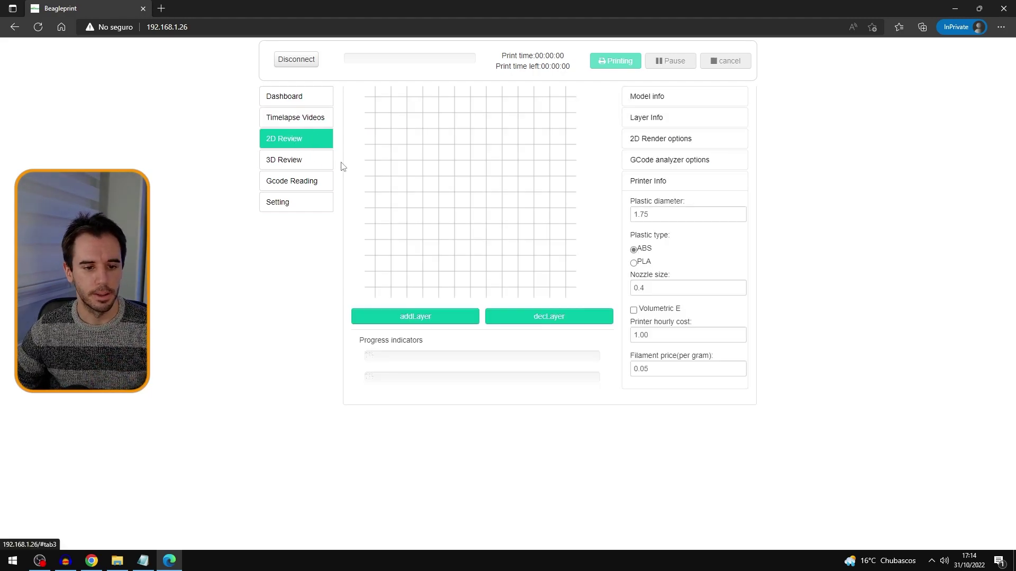
click(284, 161)
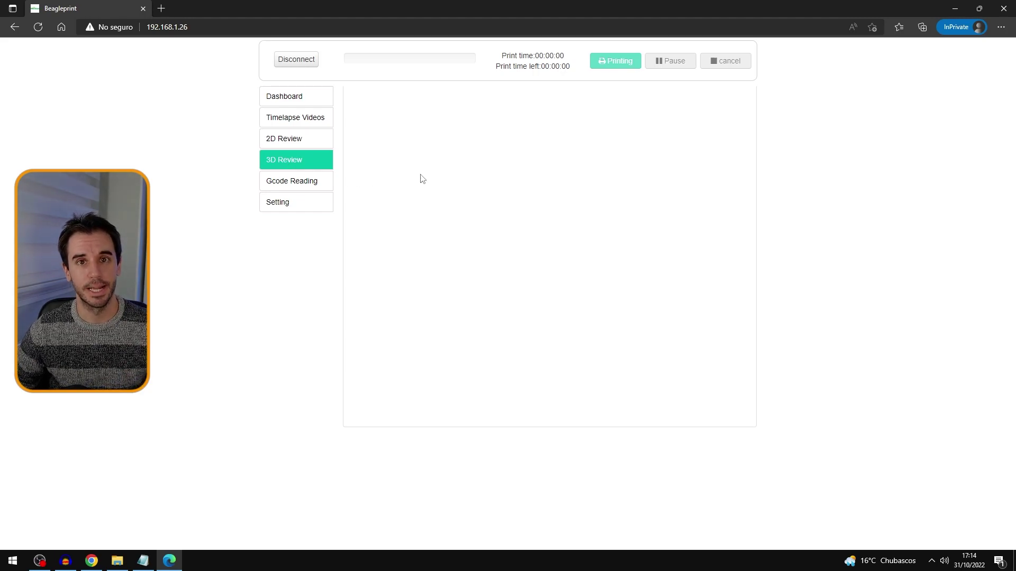
click(293, 182)
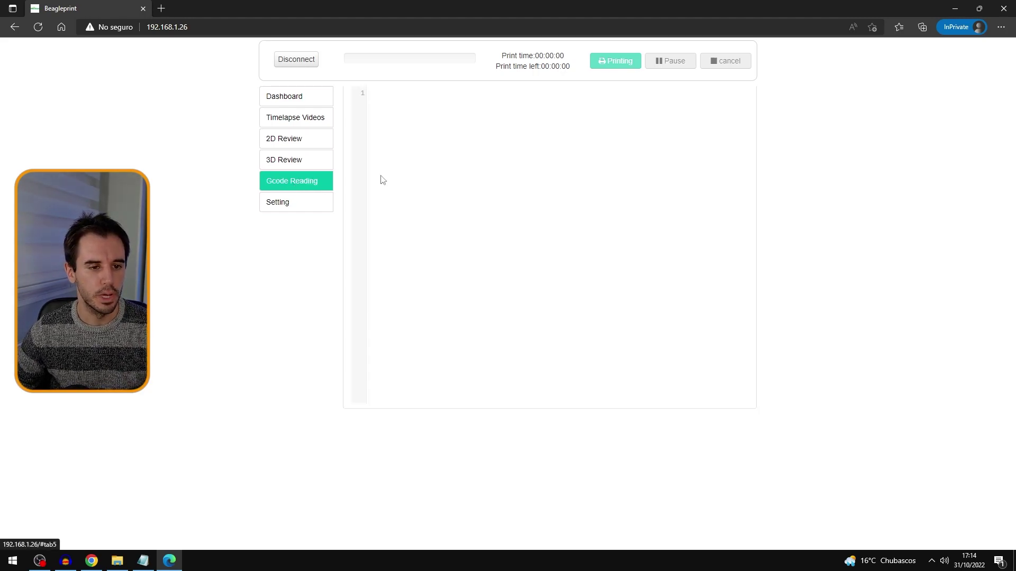
Inspect the language setting and the timelapse video settings, including the available timelapse modes and video codecs
click(280, 203)
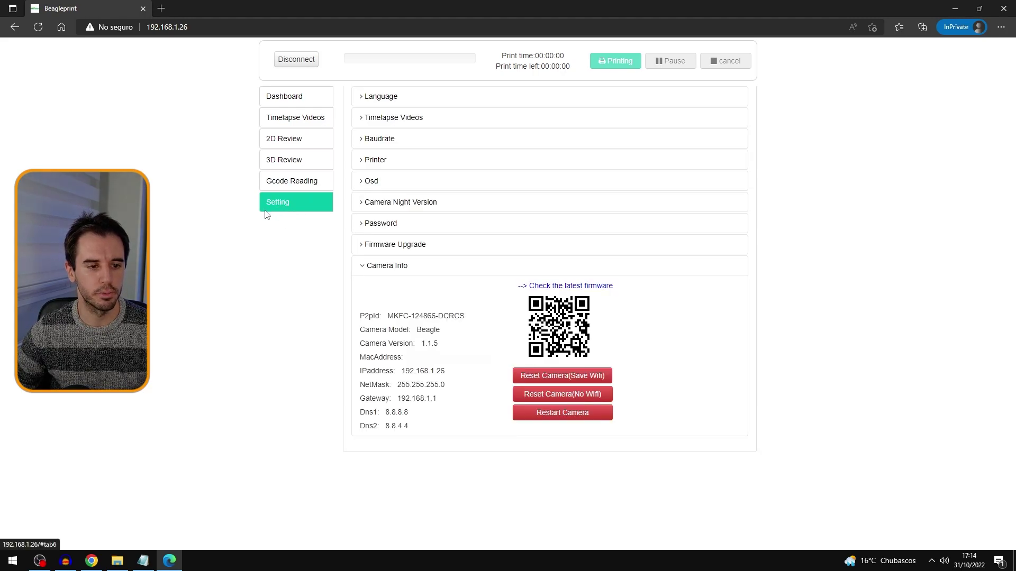
click(384, 97)
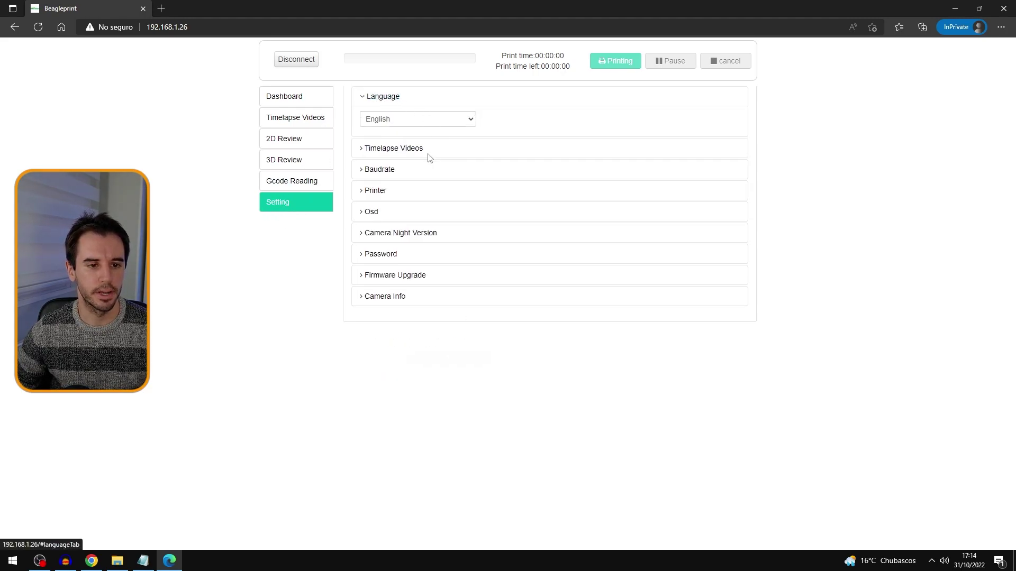
click(399, 150)
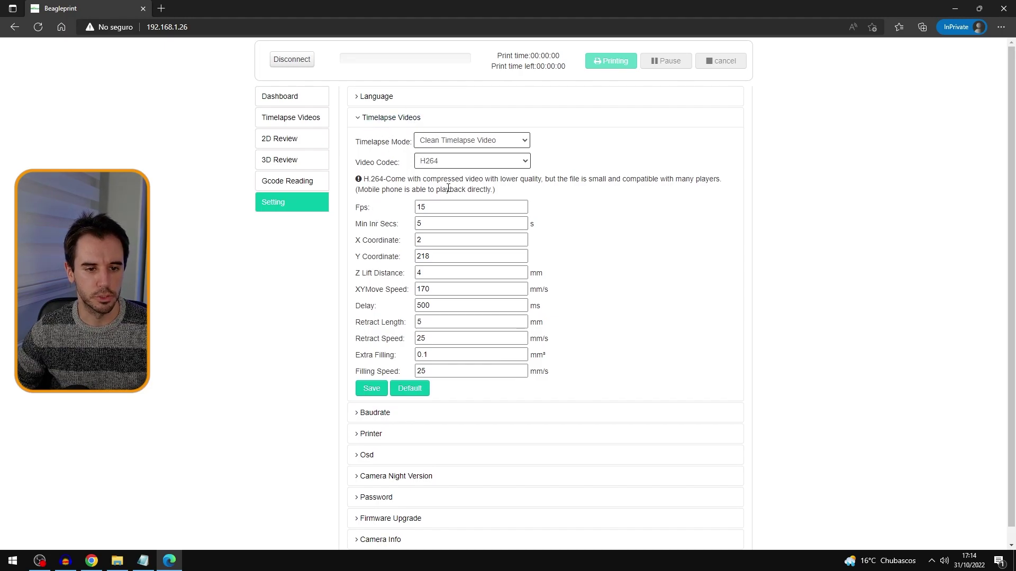
click(475, 147)
click(475, 147)
click(450, 164)
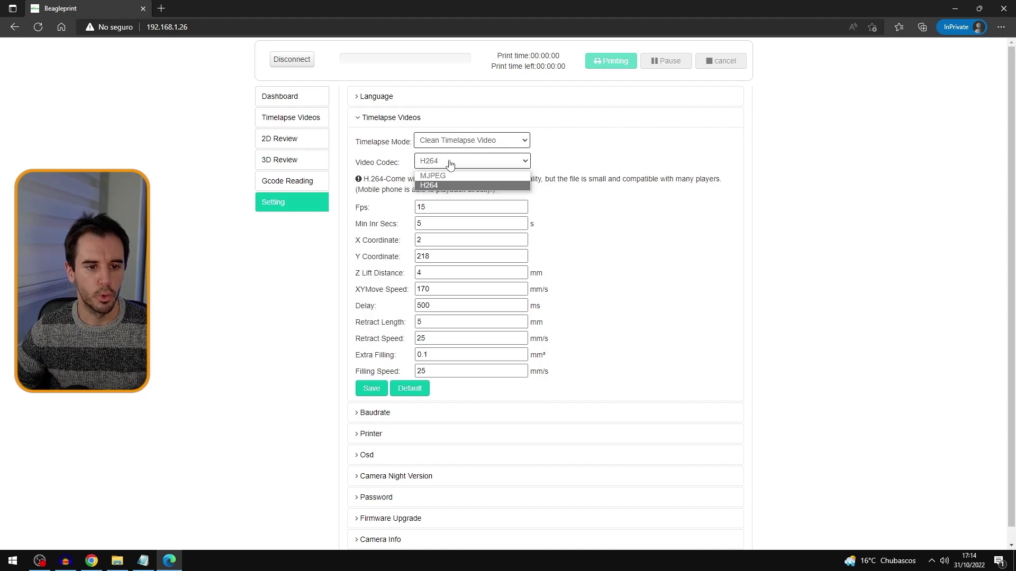
click(450, 165)
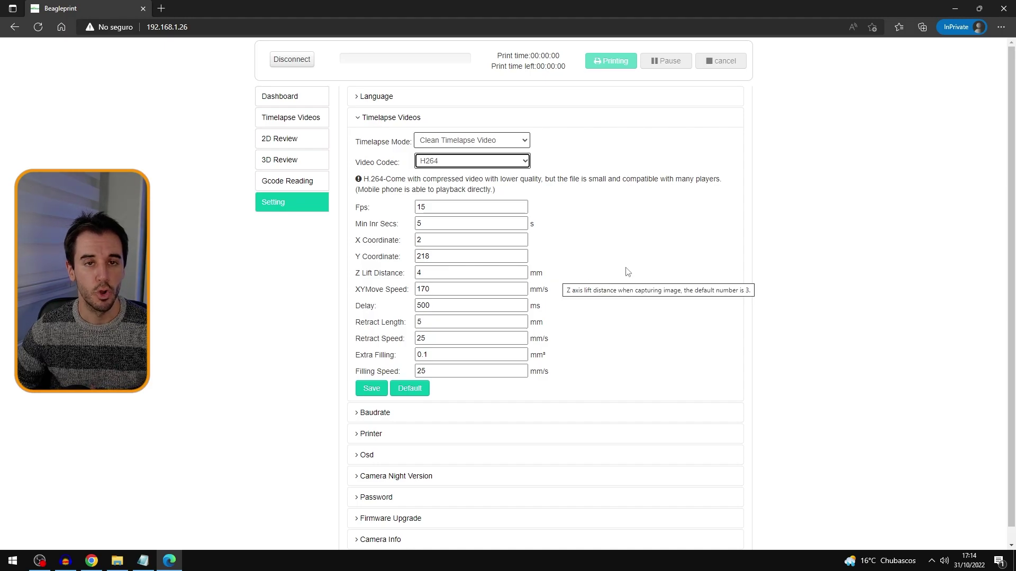
Review the baudrate, printer, OSD, night mode, password, firmware and camera info settings, and return to the dashboard
scroll(650, 273, down, 1)
click(387, 405)
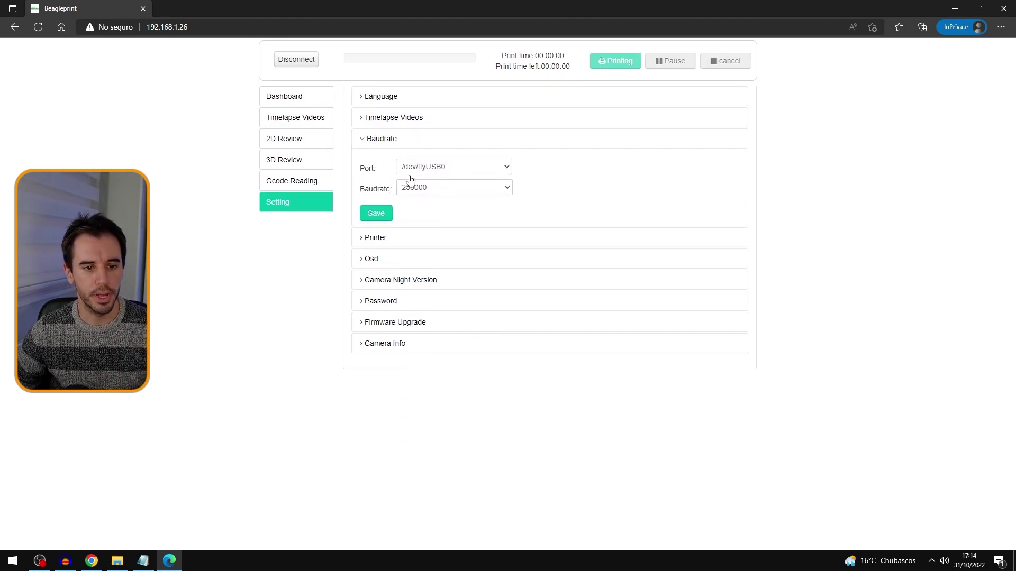
click(396, 237)
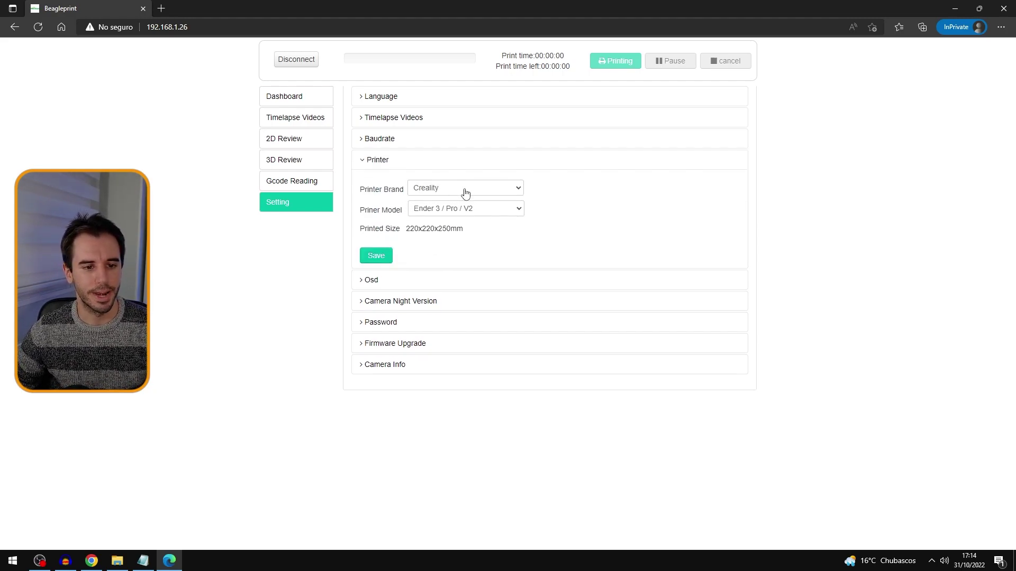
click(390, 181)
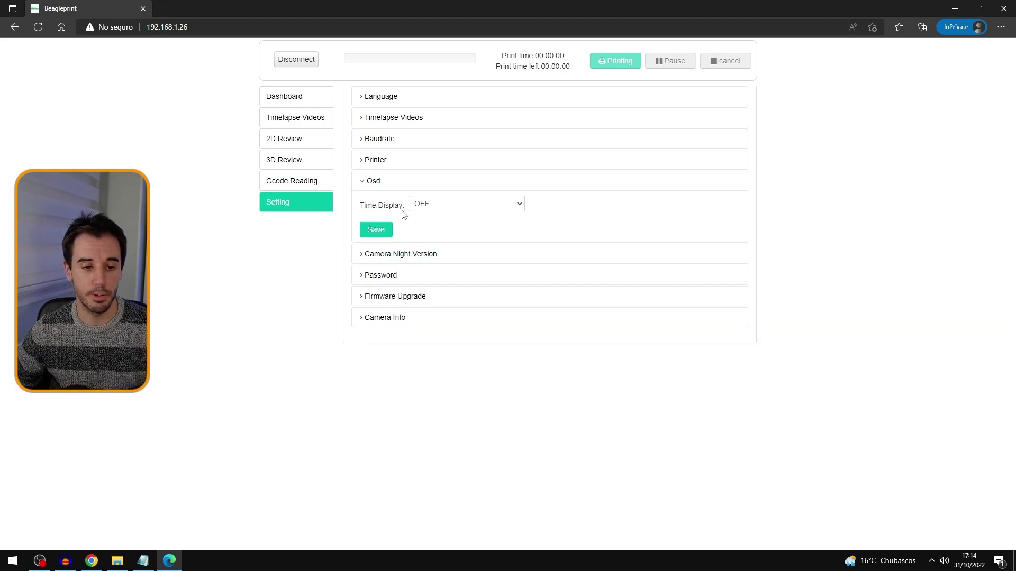
click(424, 256)
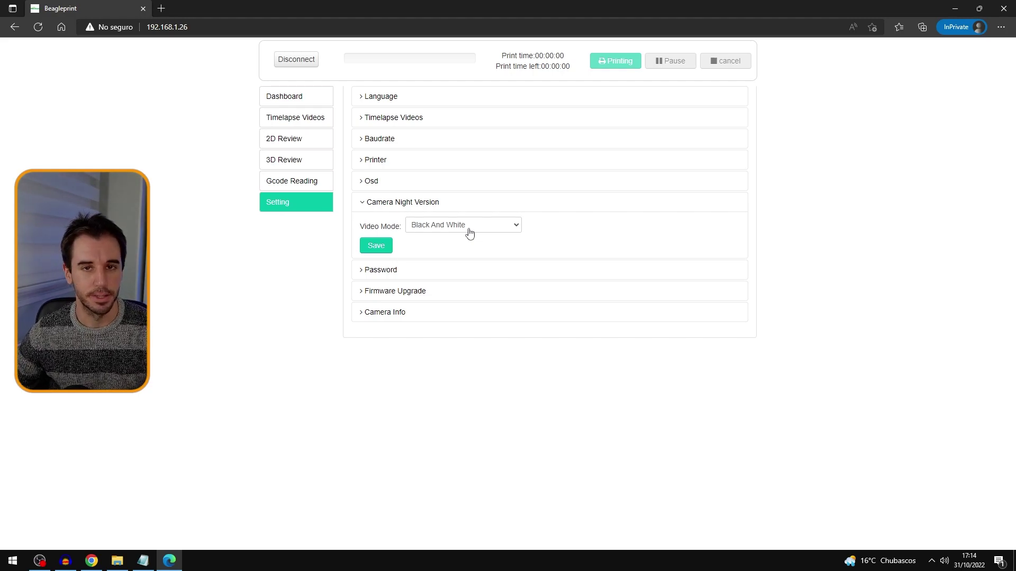
click(391, 267)
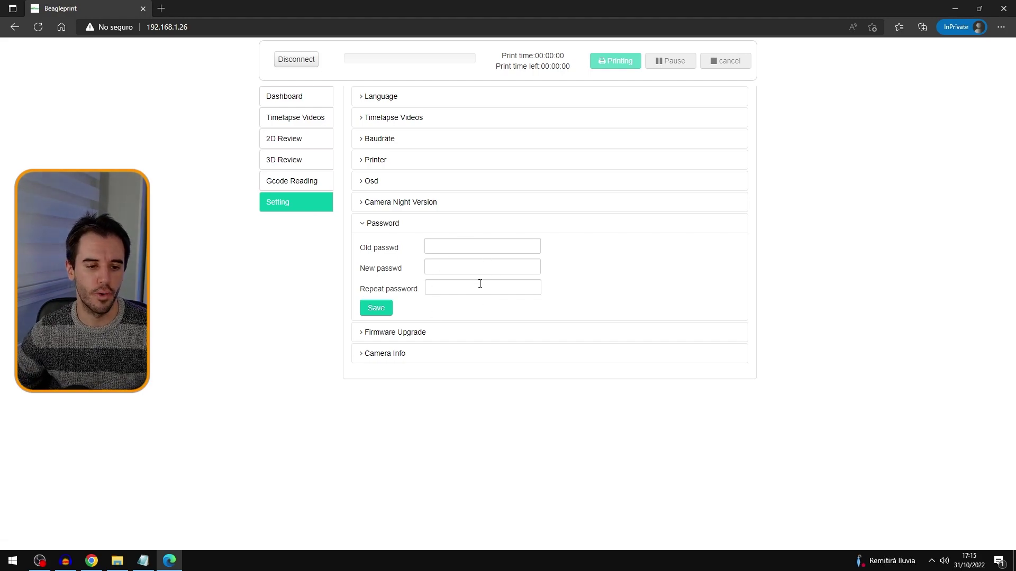
click(419, 332)
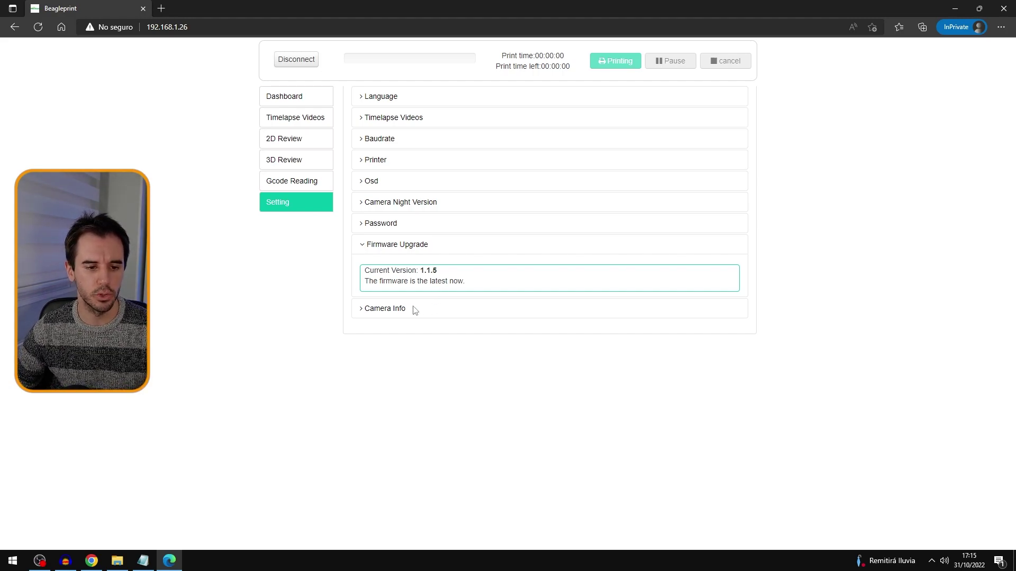
click(390, 309)
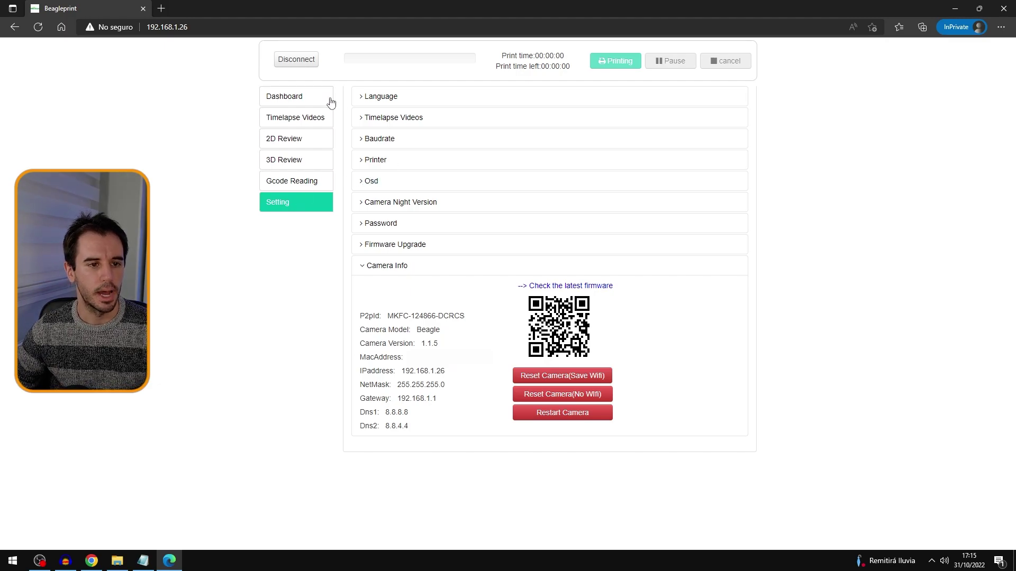
click(288, 97)
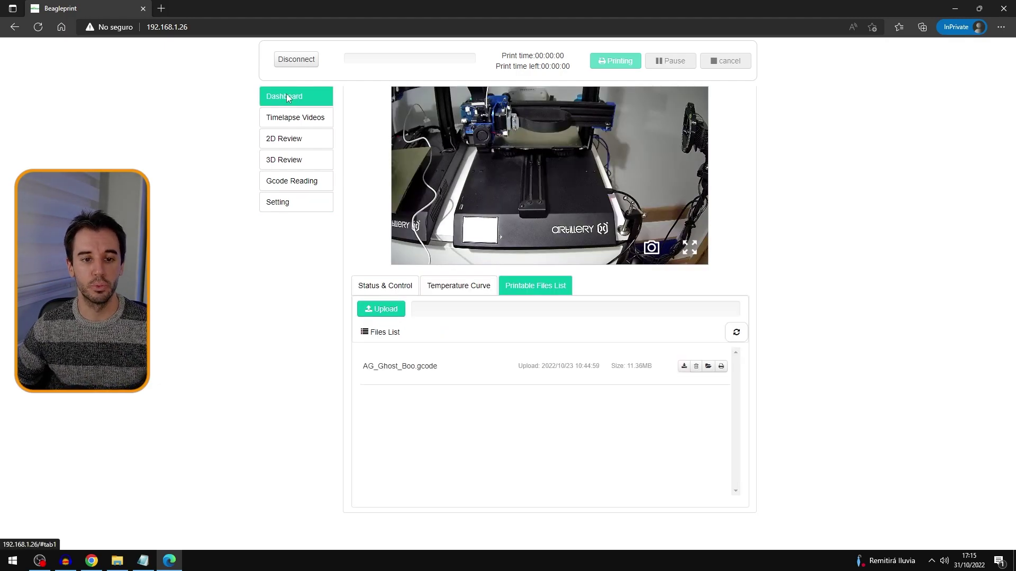